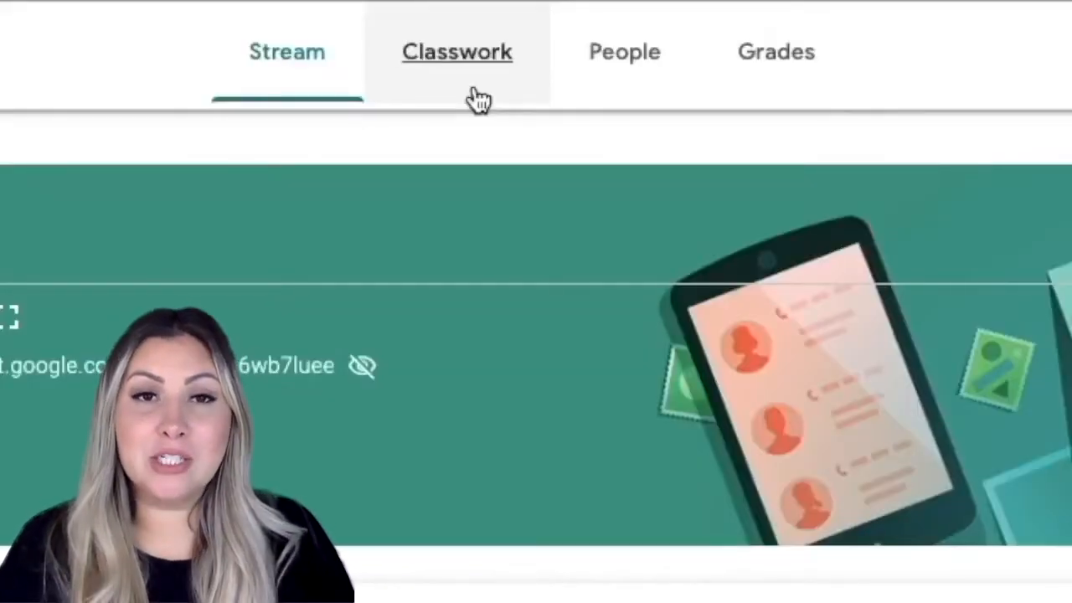
Open the classwork page and look through how the Demo_ class organizes its posts under unit topics.
{"action": "left_click", "coordinate": [475, 91]}
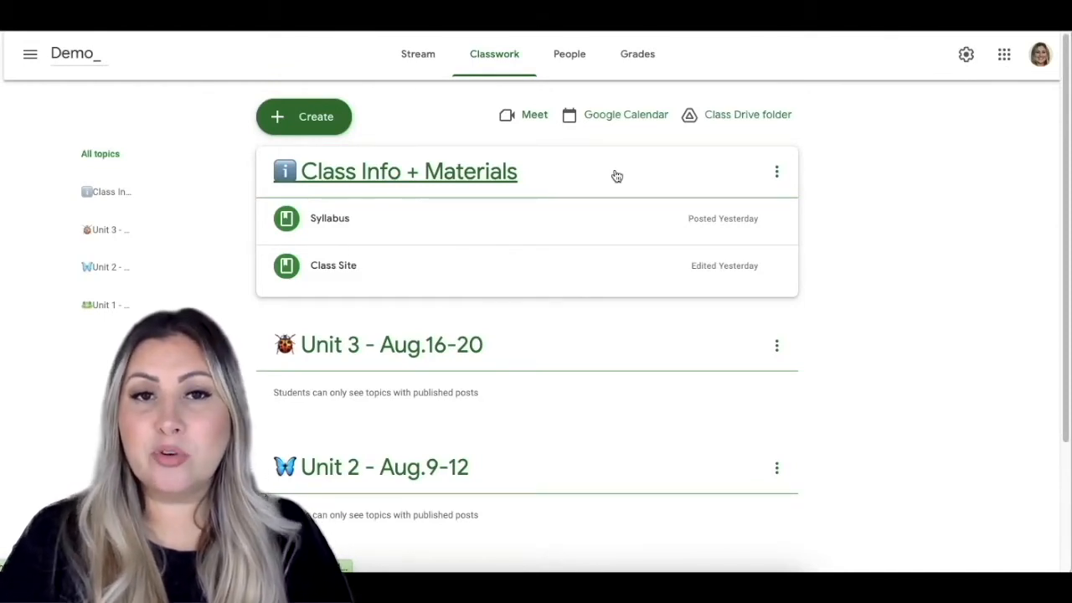
{"action": "scroll", "coordinate": [616, 176], "scroll_direction": "down", "scroll_amount": 2}
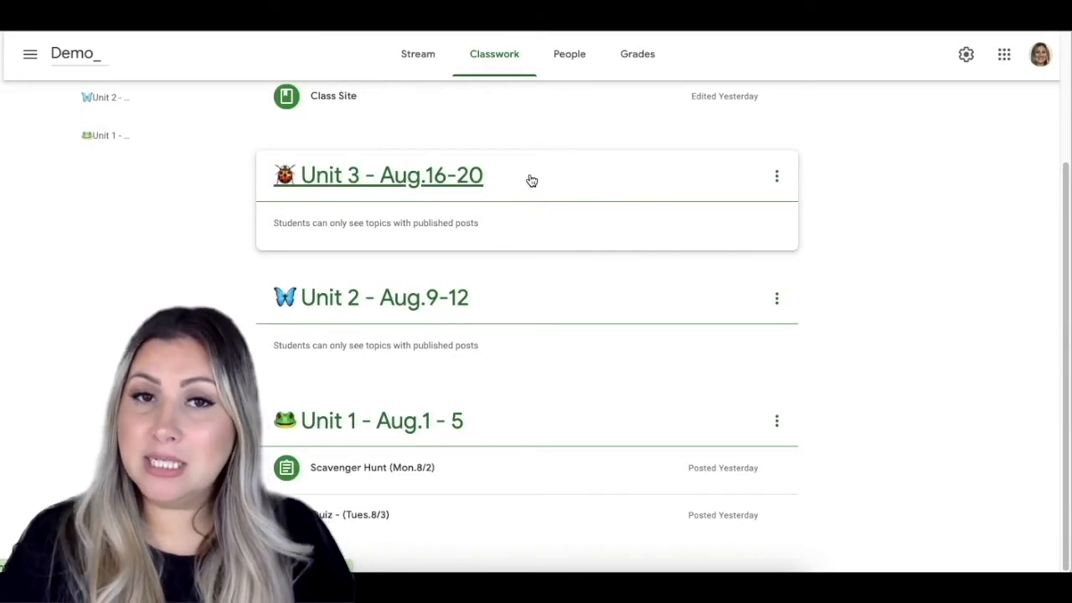
{"action": "scroll", "coordinate": [986, 203], "scroll_direction": "up", "scroll_amount": 2}
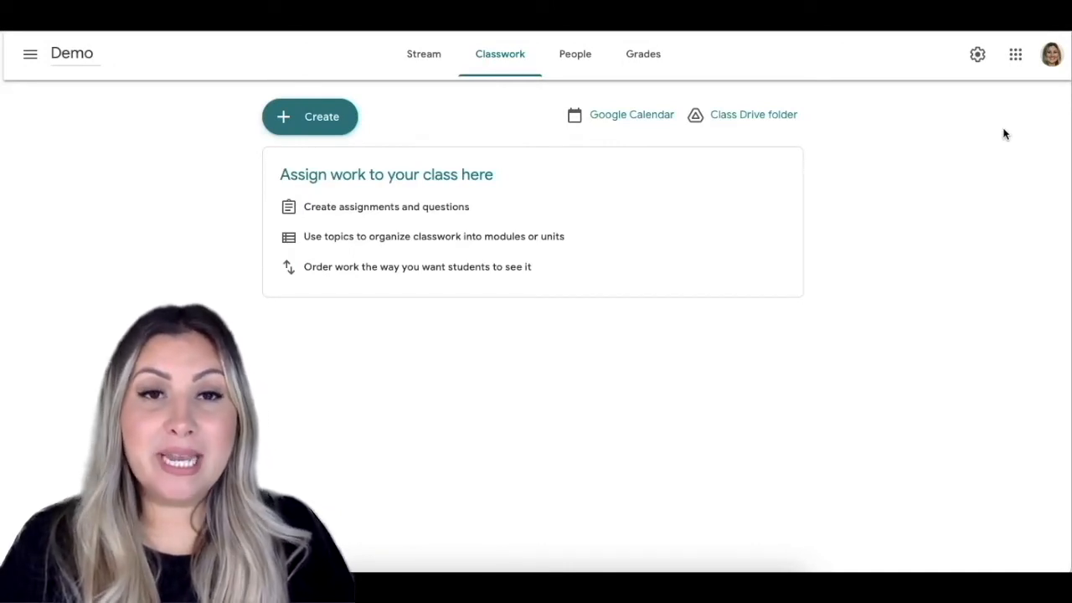
Create a classwork topic named "Class Info + Materials" in the Demo class.
{"action": "left_click", "coordinate": [310, 116]}
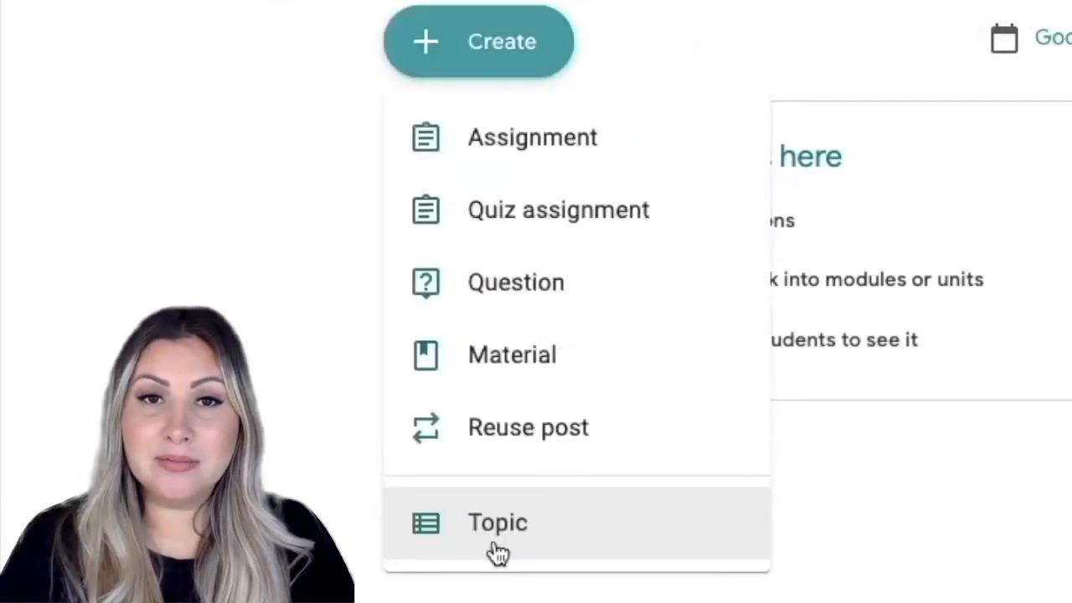
{"action": "left_click", "coordinate": [497, 523]}
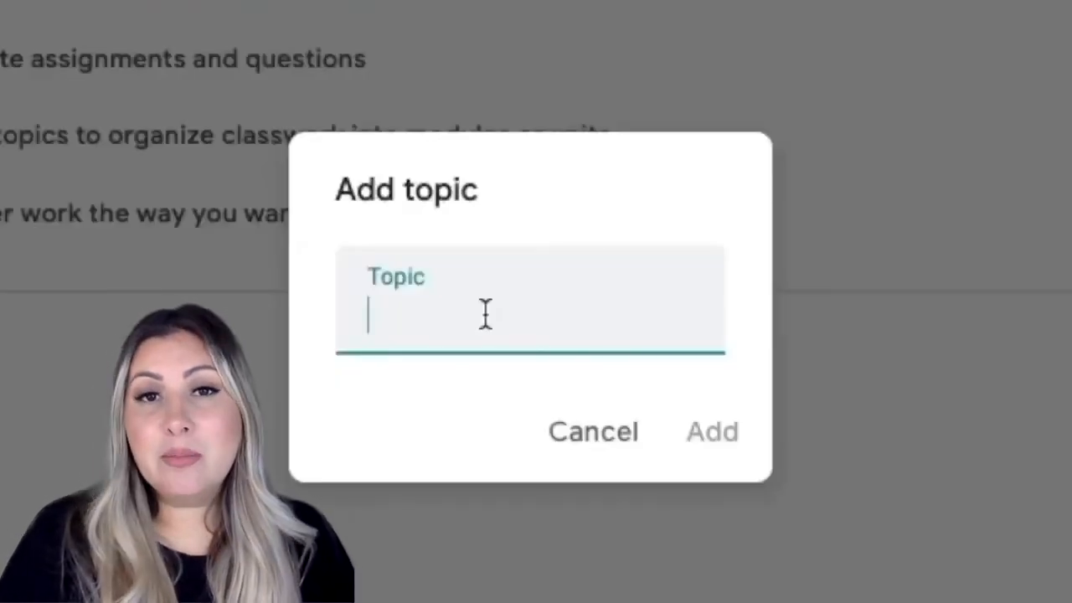
{"action": "type", "text": "Class Info + Materials"}
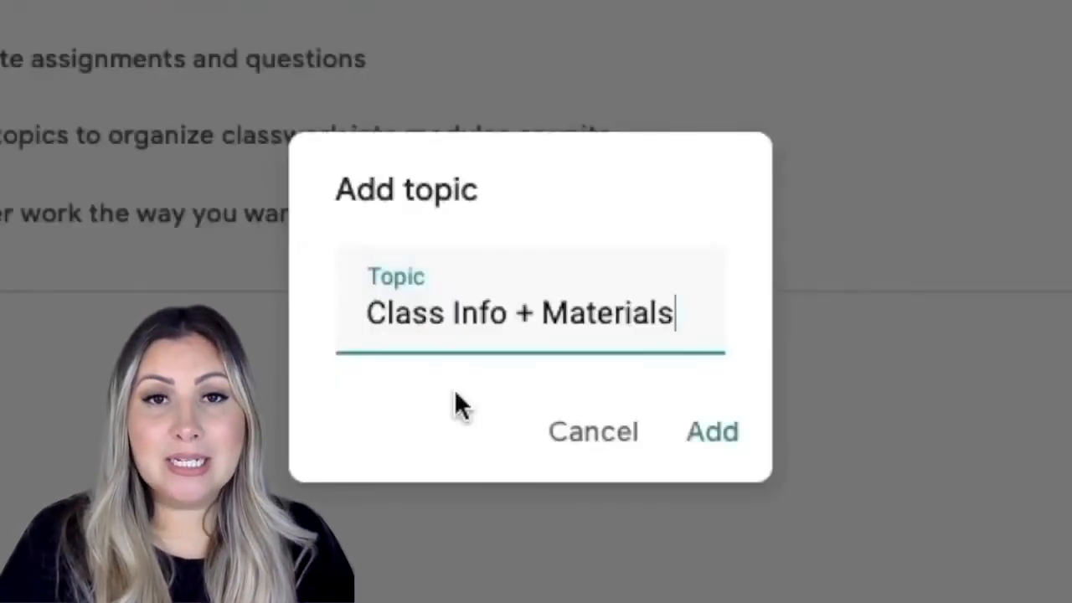
{"action": "left_click", "coordinate": [721, 461]}
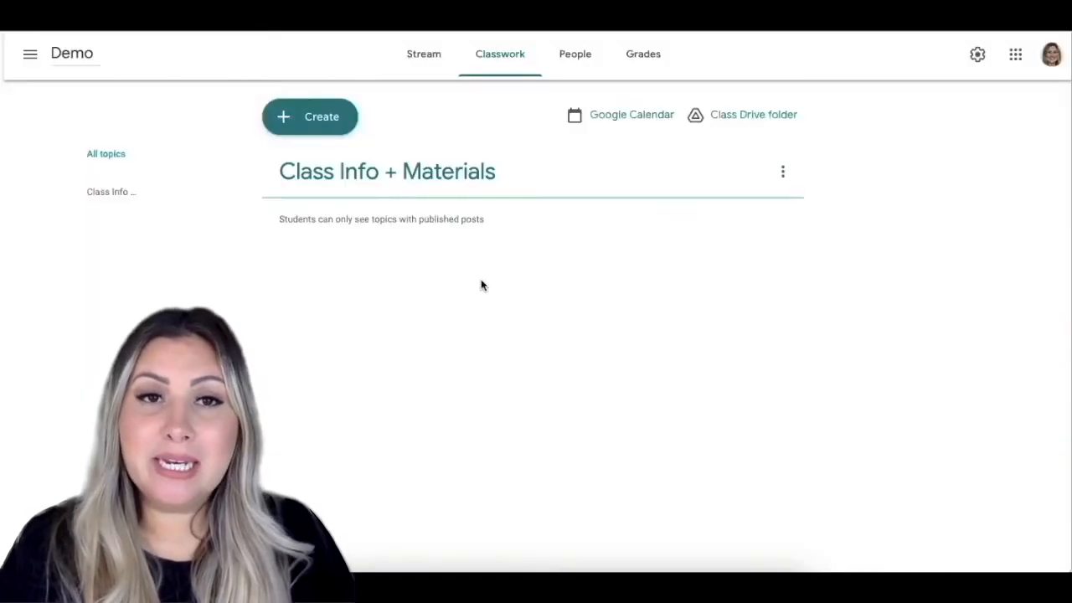
Start a new material post titled "Syllabus" and look over its options for attaching files.
{"action": "left_click", "coordinate": [336, 120]}
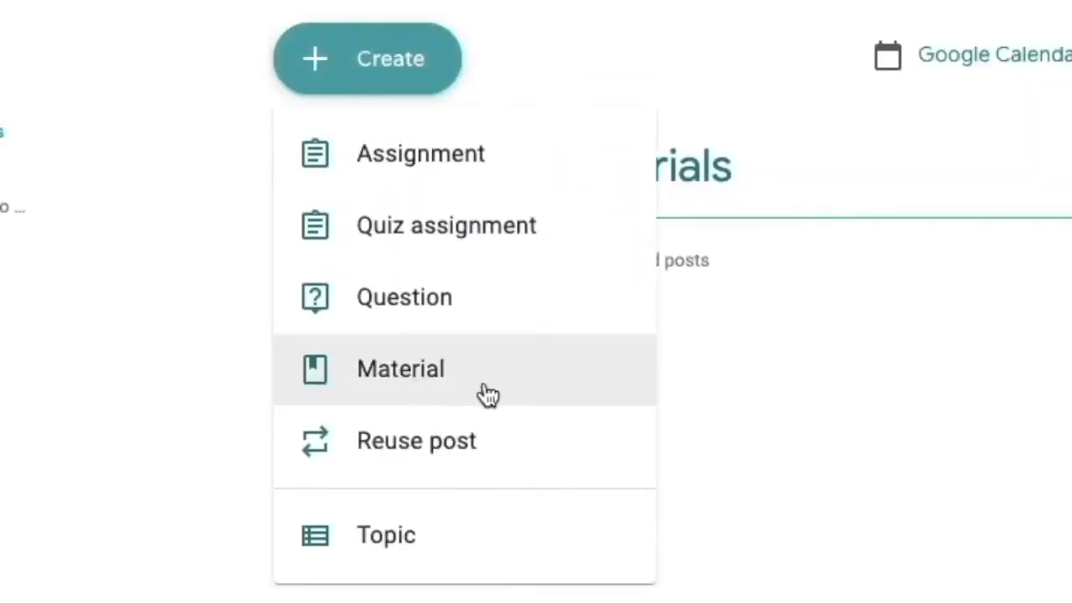
{"action": "left_click", "coordinate": [489, 395]}
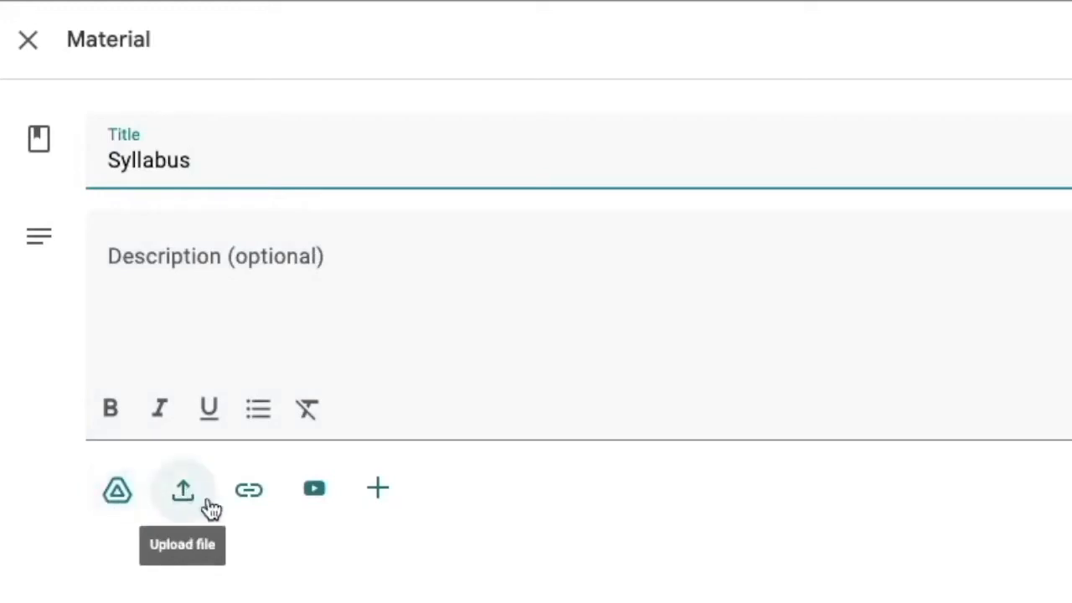
{"action": "left_click", "coordinate": [321, 513]}
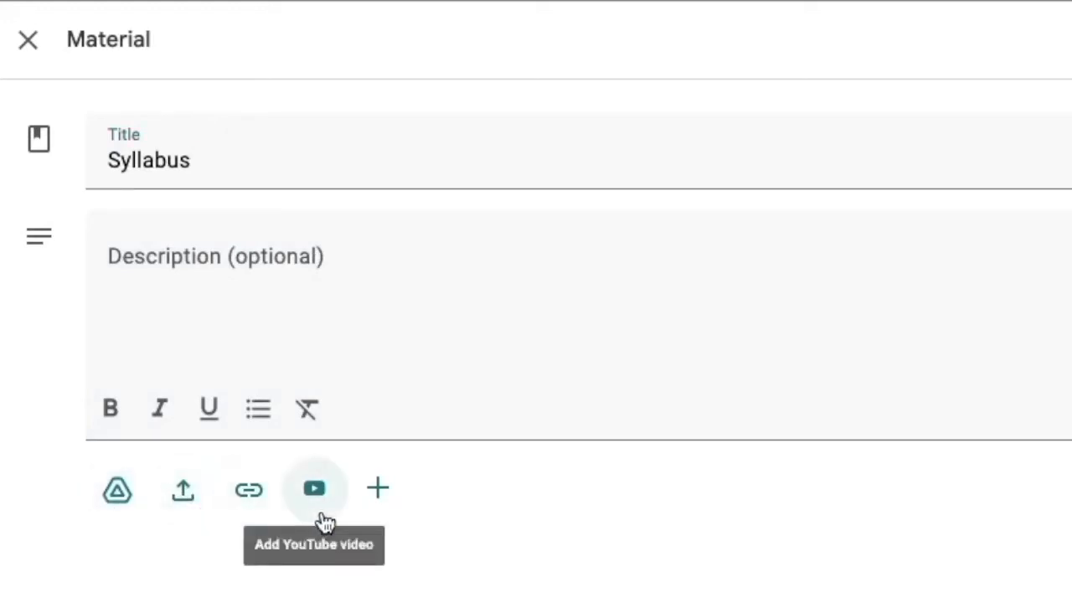
{"action": "left_click", "coordinate": [391, 496]}
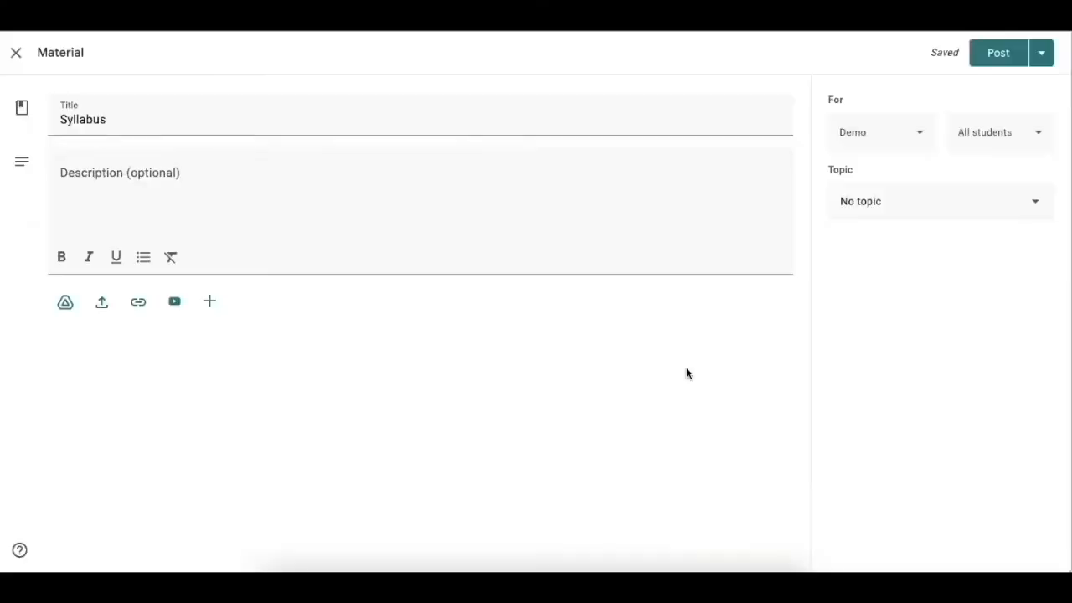
Share the Syllabus material with Demo_X and Demo_ as well, file it under Class Info + Materials, and post it.
{"action": "left_click", "coordinate": [916, 134]}
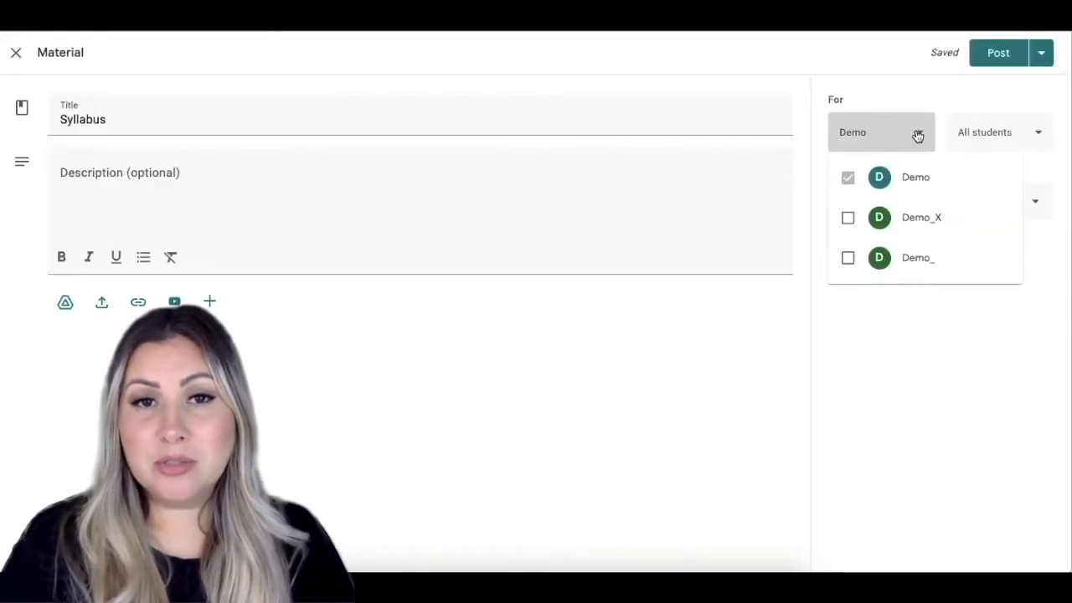
{"action": "left_click", "coordinate": [847, 221]}
{"action": "left_click", "coordinate": [848, 263]}
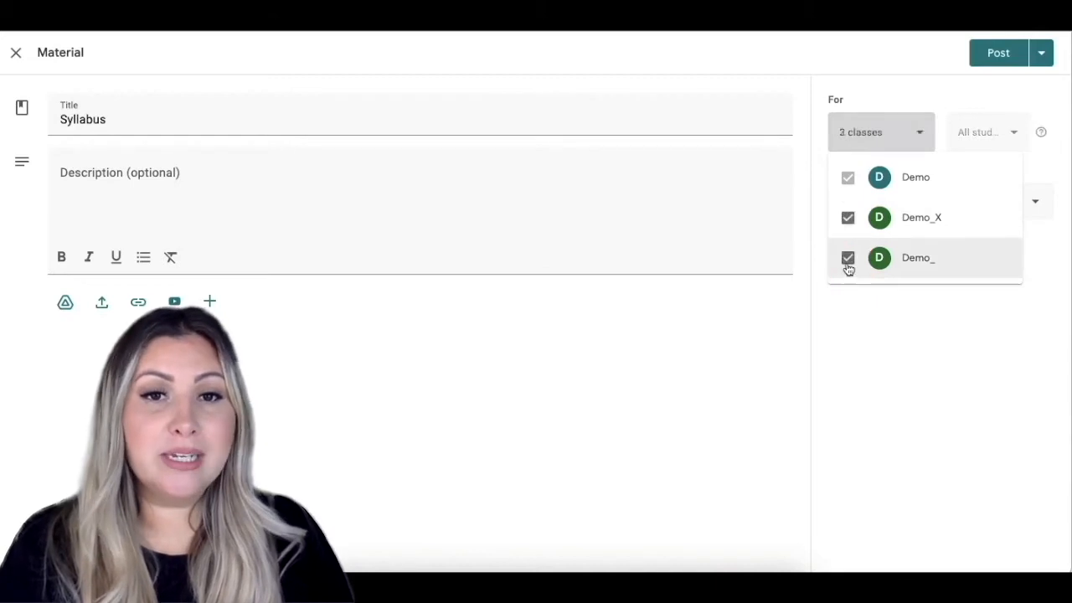
{"action": "left_click", "coordinate": [885, 381]}
{"action": "left_click", "coordinate": [978, 207]}
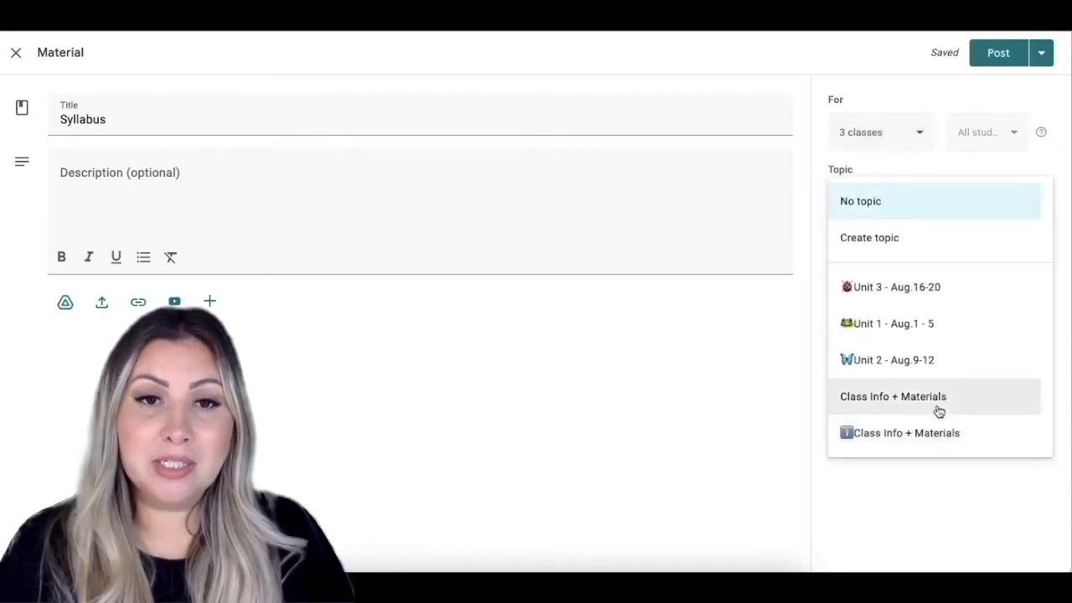
{"action": "left_click", "coordinate": [936, 405]}
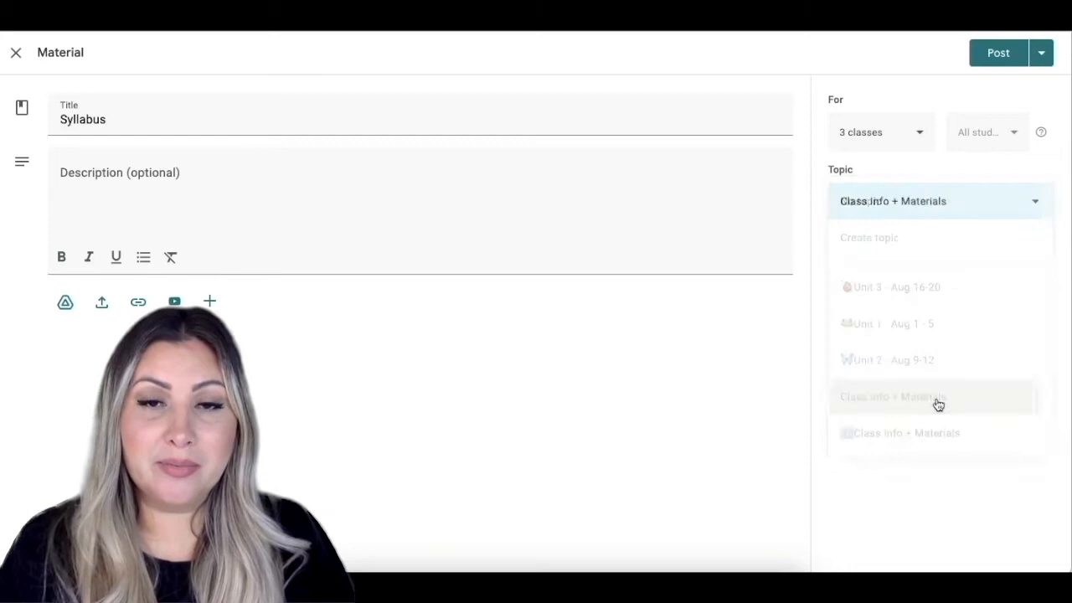
{"action": "left_click", "coordinate": [997, 56]}
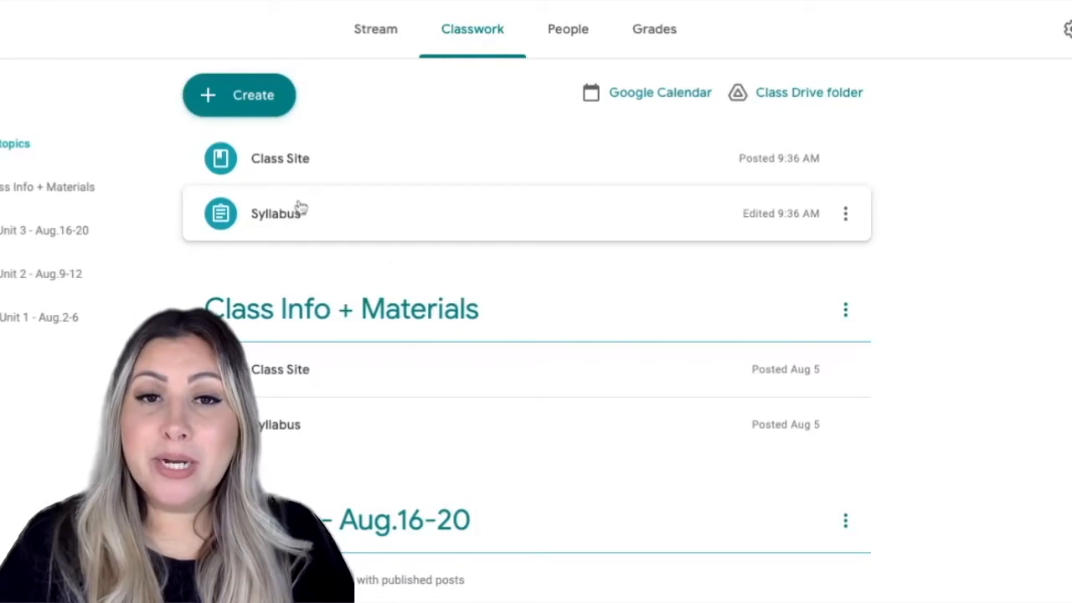
{"action": "left_click_drag", "start_coordinate": [289, 222], "coordinate": [289, 214]}
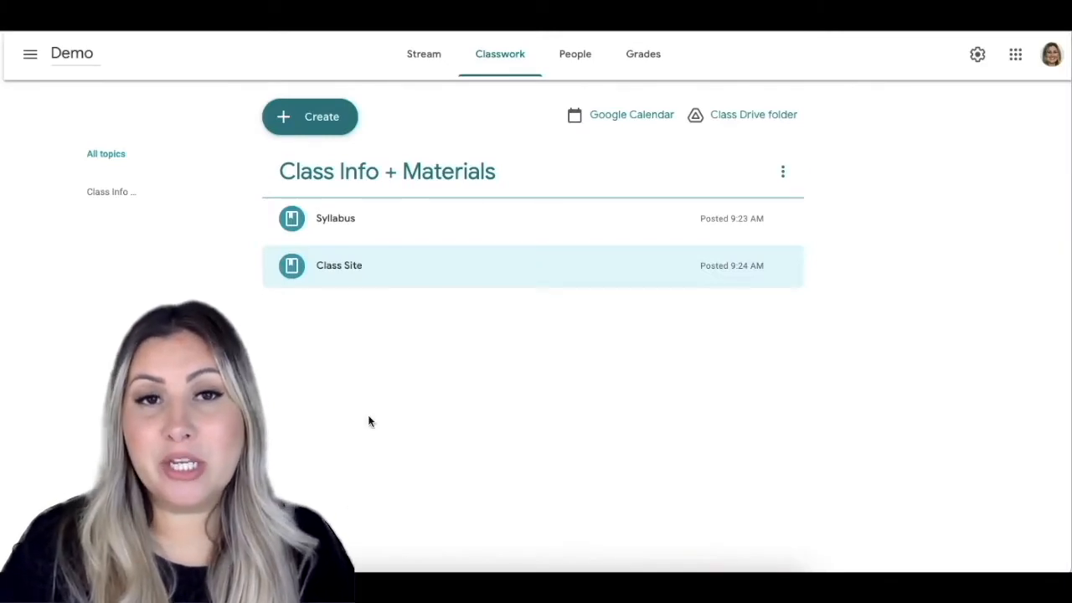
Add a topic named "Unit 3 - Aug.16-20" and move it below Class Info + Materials.
{"action": "left_click", "coordinate": [333, 134]}
{"action": "left_click", "coordinate": [335, 359]}
{"action": "type", "text": "Unit 3 - Aug.16-20"}
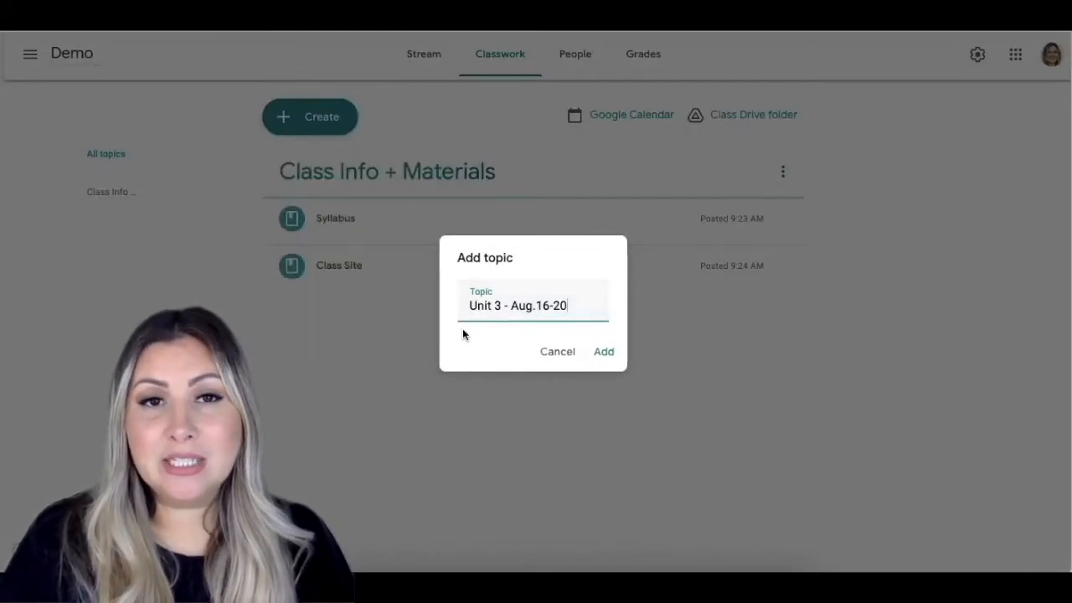
{"action": "left_click", "coordinate": [606, 353]}
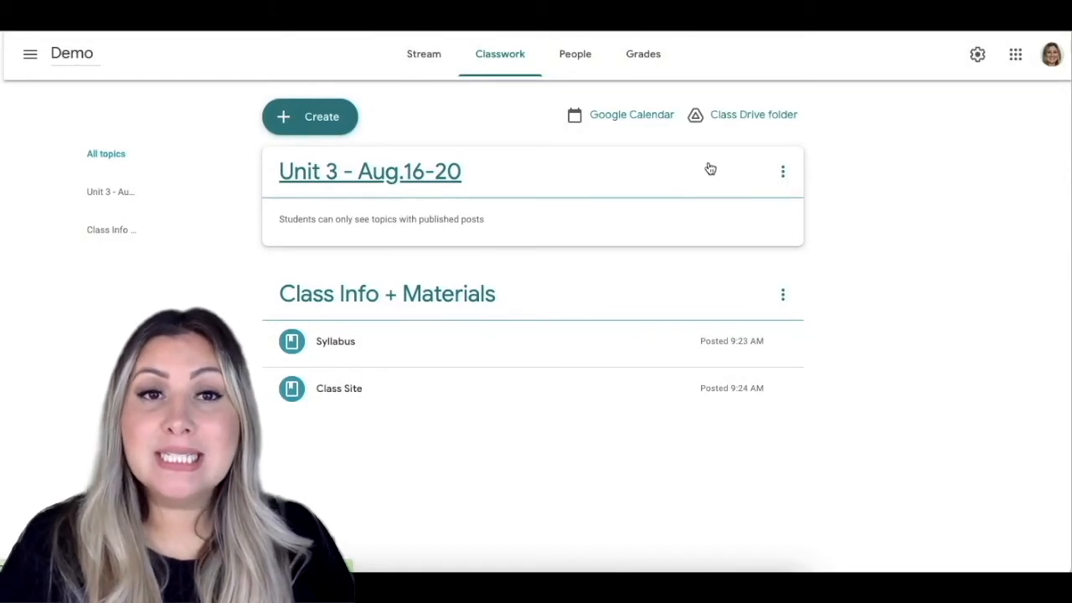
{"action": "left_click_drag", "start_coordinate": [710, 169], "coordinate": [700, 348]}
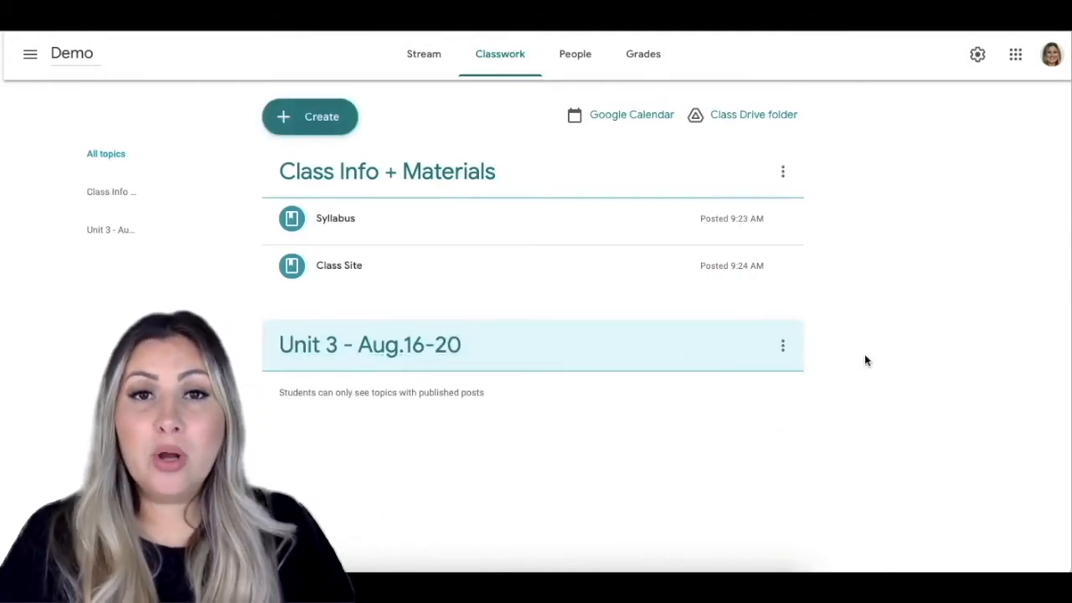
Open the Unit 3 topic for renaming and add the Emoji Keyboard - Emojis For Chrome extension to the browser.
{"action": "left_click", "coordinate": [790, 350]}
{"action": "left_click", "coordinate": [767, 390]}
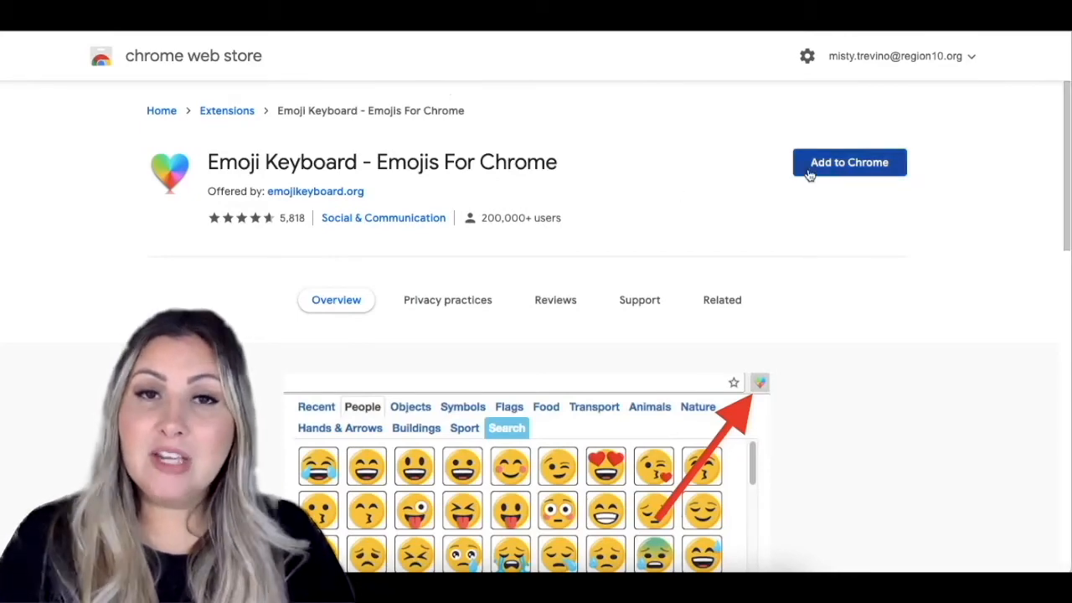
{"action": "left_click", "coordinate": [835, 173]}
{"action": "left_click", "coordinate": [641, 309]}
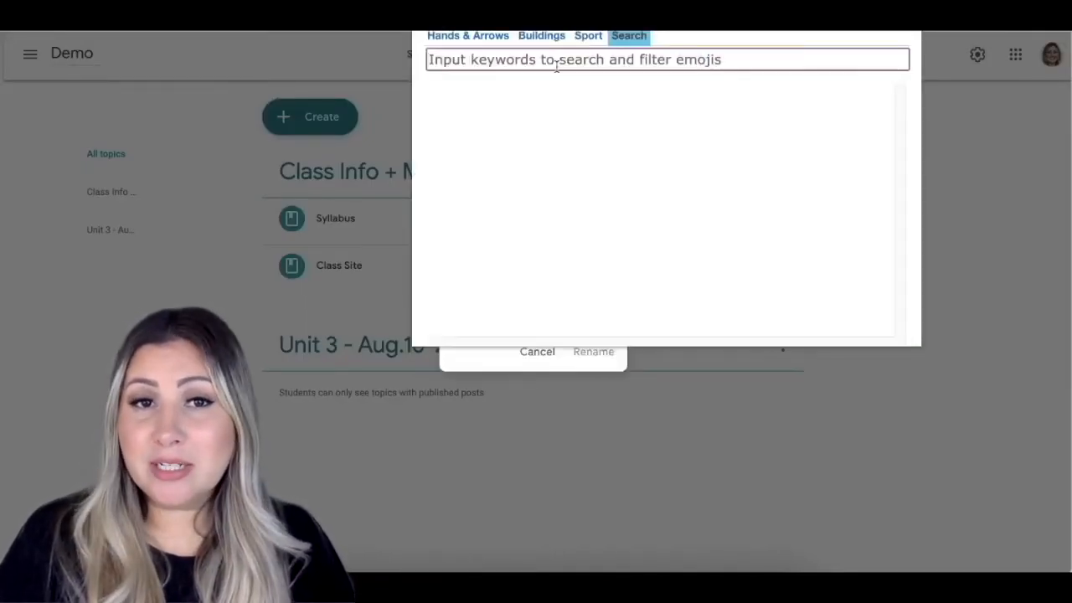
Search the emojis for "lady" and rename the Unit 3 topic with the Lady Beetle emoji in front of its name.
{"action": "type", "text": "lady"}
{"action": "left_click", "coordinate": [451, 125]}
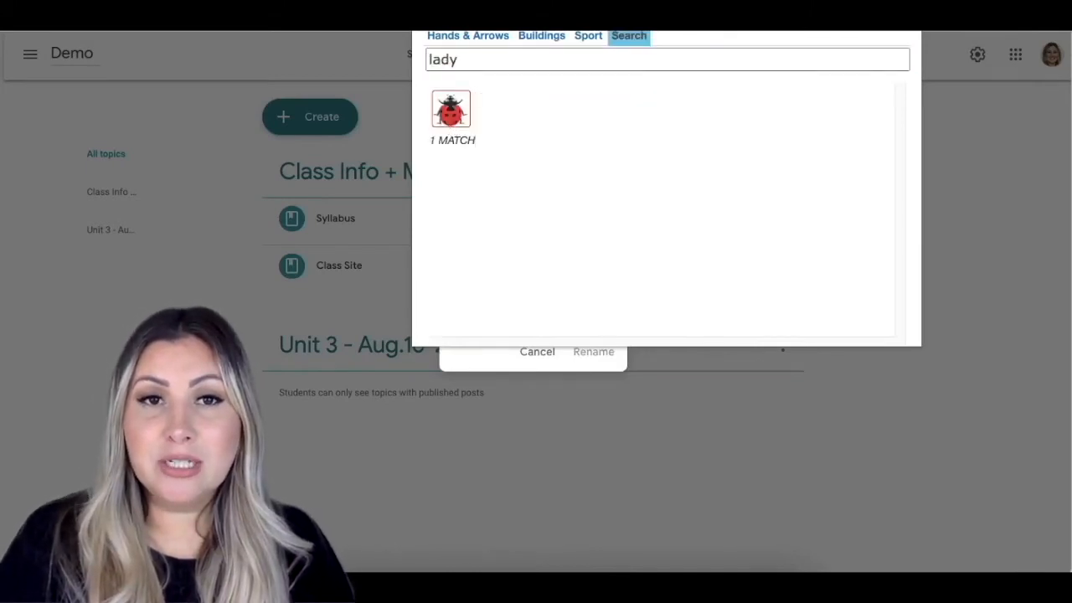
{"action": "left_click", "coordinate": [455, 114]}
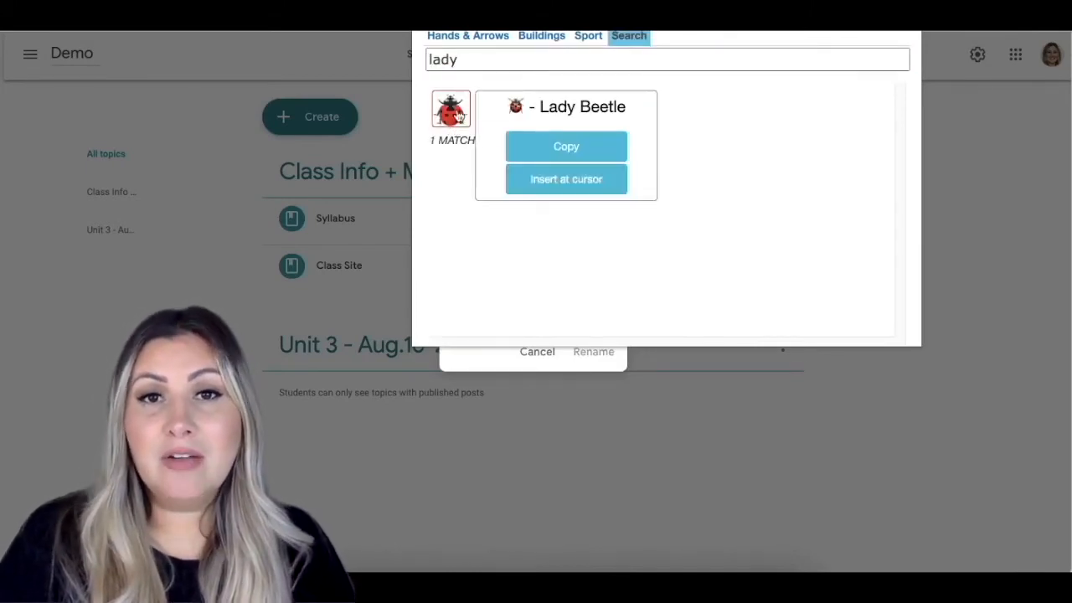
{"action": "left_click", "coordinate": [565, 148]}
{"action": "left_click", "coordinate": [599, 353]}
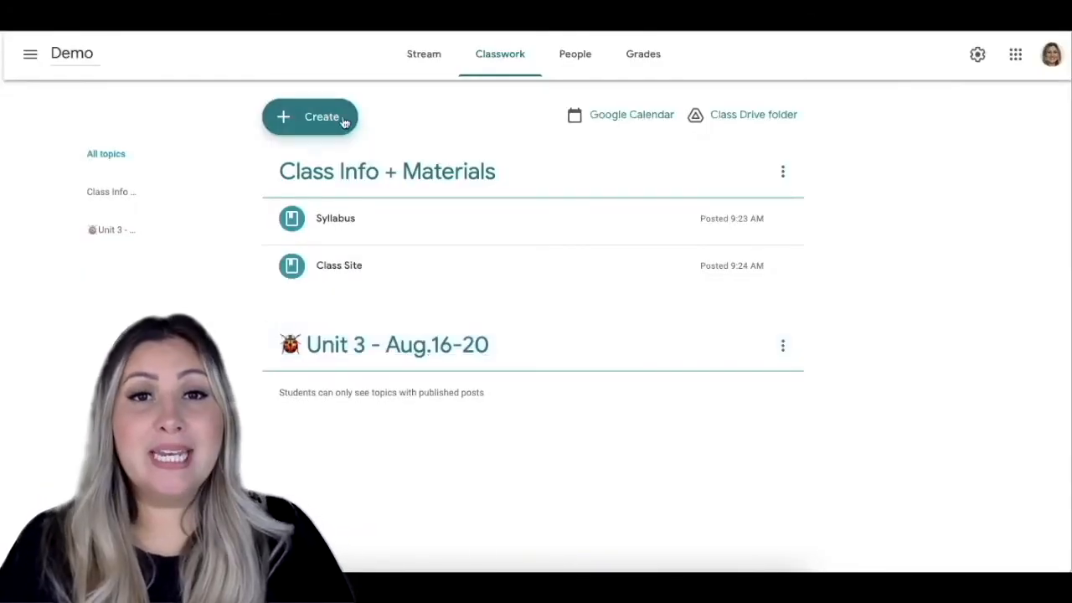
Add a topic named "Unit 2 - Aug.9-12" with the Butterfly emoji in front of the name.
{"action": "left_click", "coordinate": [328, 118]}
{"action": "left_click", "coordinate": [386, 371]}
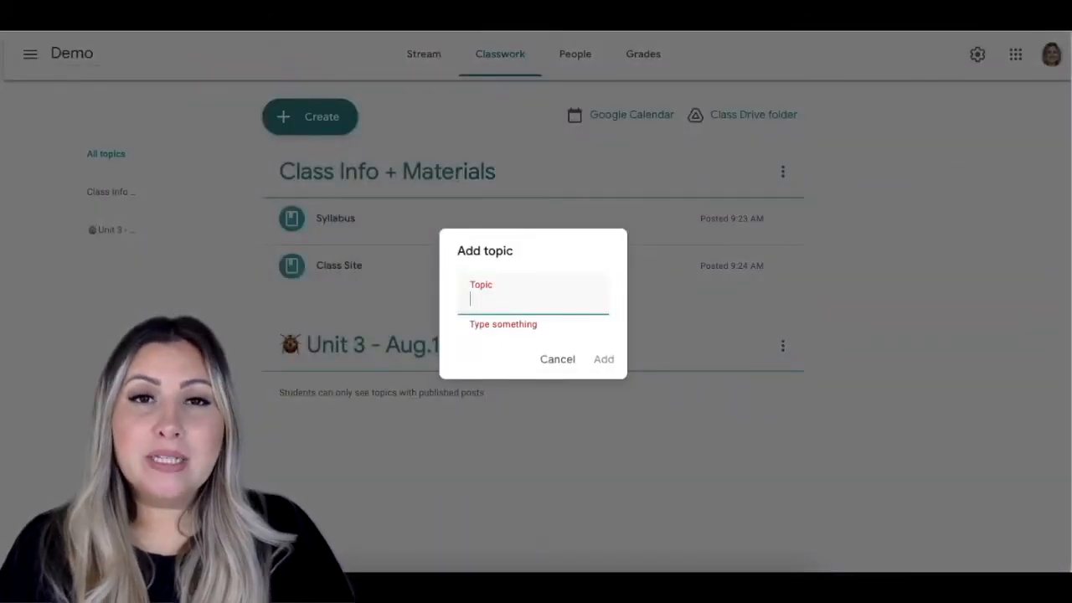
{"action": "left_click", "coordinate": [629, 36]}
{"action": "type", "text": "butterfly"}
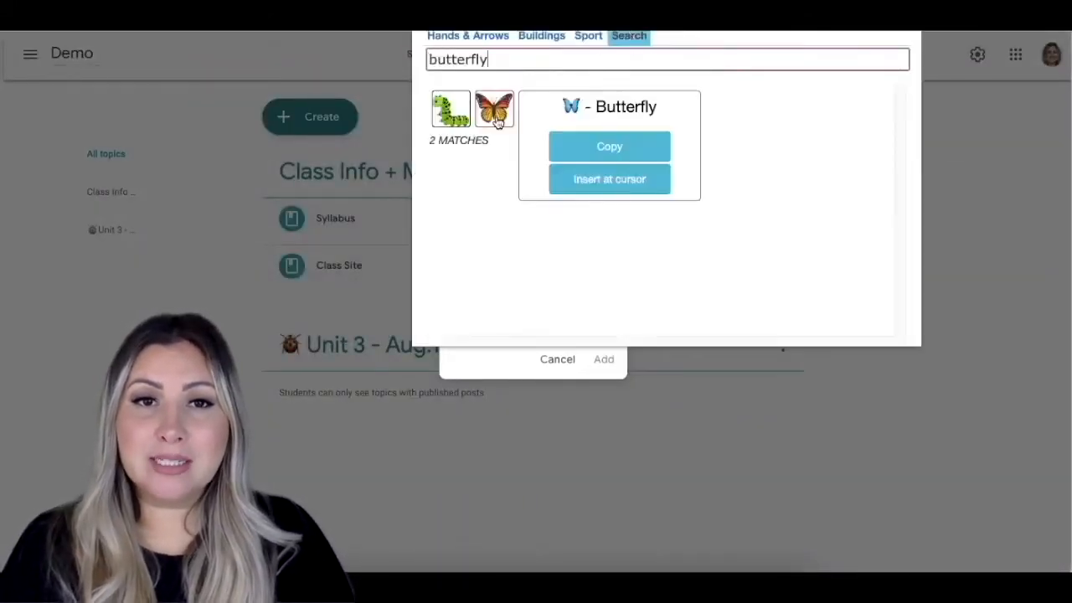
{"action": "left_click", "coordinate": [585, 148]}
{"action": "left_click", "coordinate": [481, 279]}
{"action": "key", "text": "super+v"}
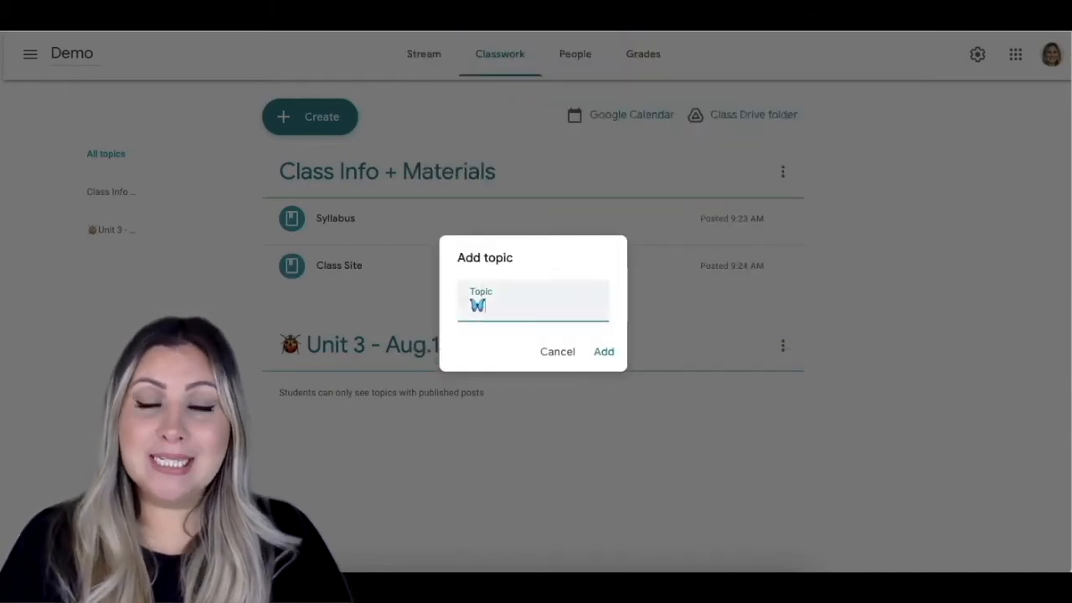
{"action": "type", "text": "Unit 2 - Aug.9-12"}
{"action": "left_click", "coordinate": [603, 351]}
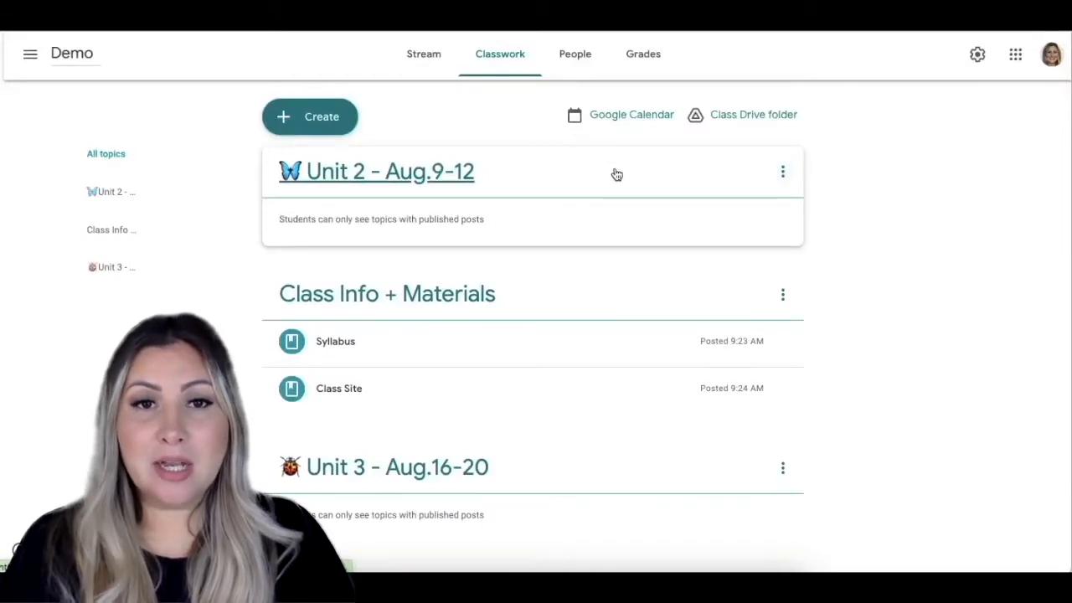
Reorder the topics so that Unit 2 sits below Unit 3 and Unit 1 comes last.
{"action": "left_click", "coordinate": [616, 173]}
{"action": "left_click_drag", "start_coordinate": [616, 173], "coordinate": [593, 471]}
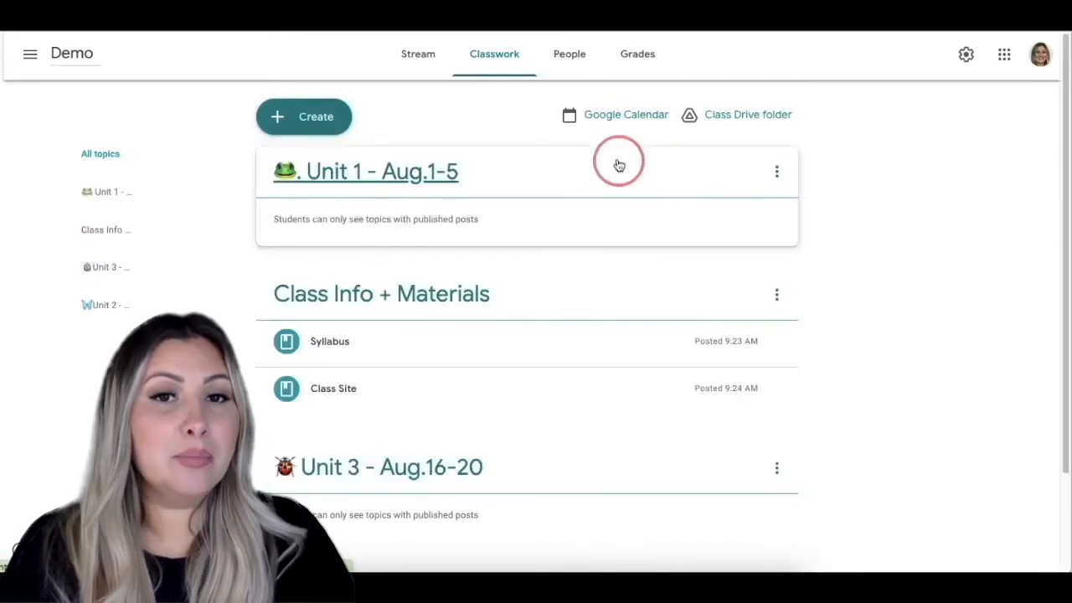
{"action": "left_click_drag", "start_coordinate": [617, 162], "coordinate": [604, 559]}
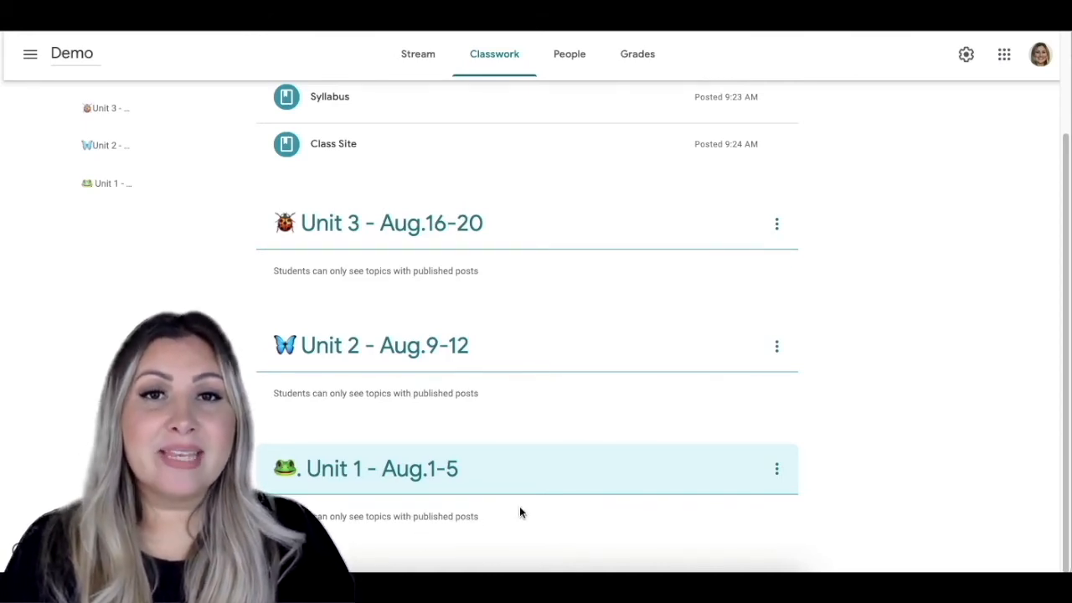
{"action": "scroll", "coordinate": [335, 293], "scroll_direction": "up", "scroll_amount": 2}
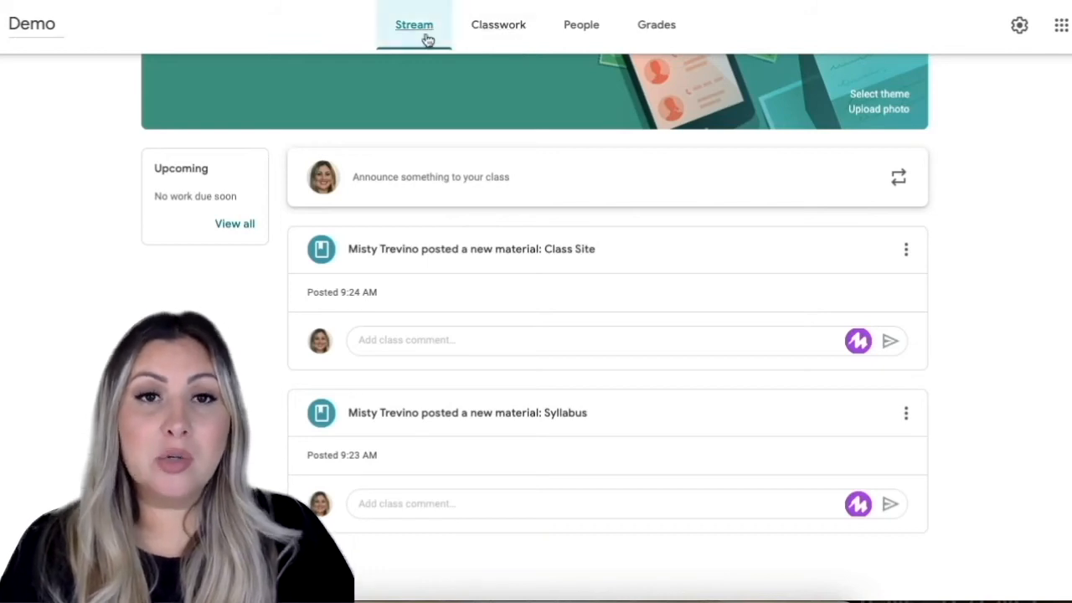
Set Classwork on the stream to Hide notifications in the class settings and return to the classwork page.
{"action": "left_click", "coordinate": [1026, 38]}
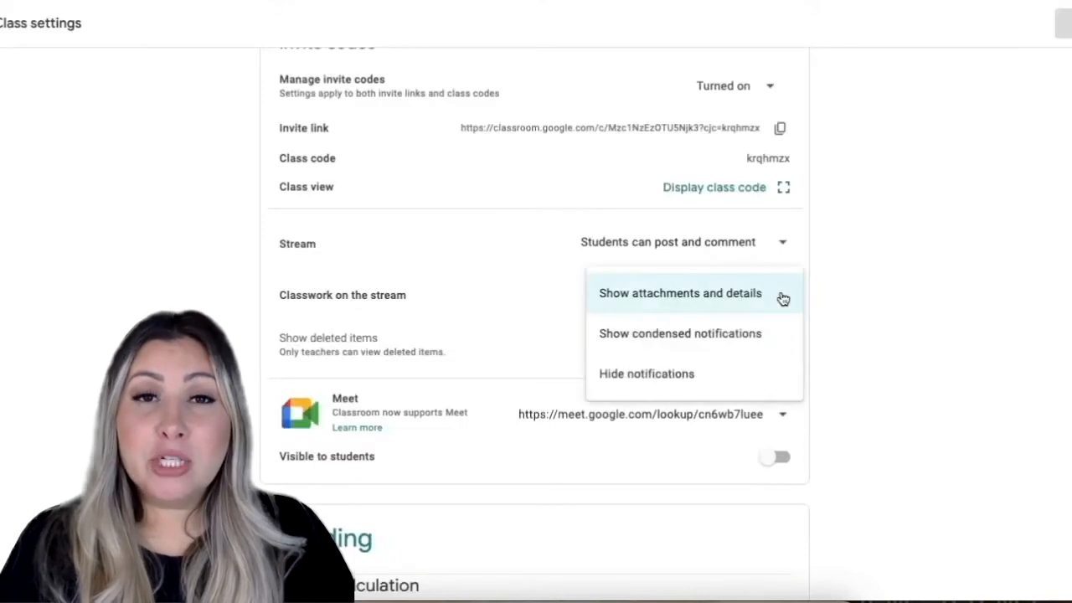
{"action": "left_click", "coordinate": [765, 333]}
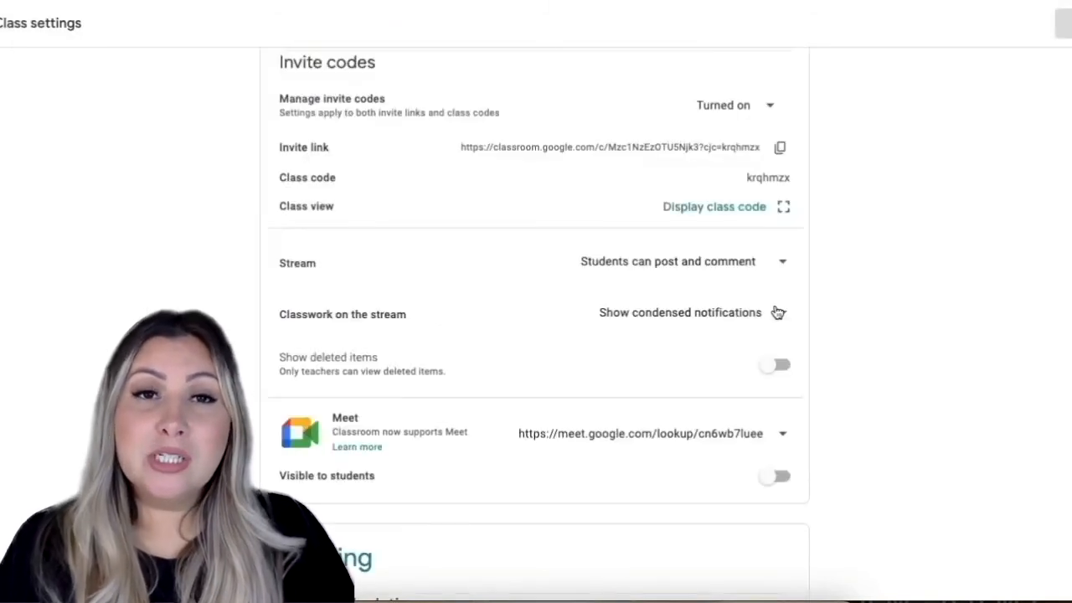
{"action": "left_click", "coordinate": [777, 313]}
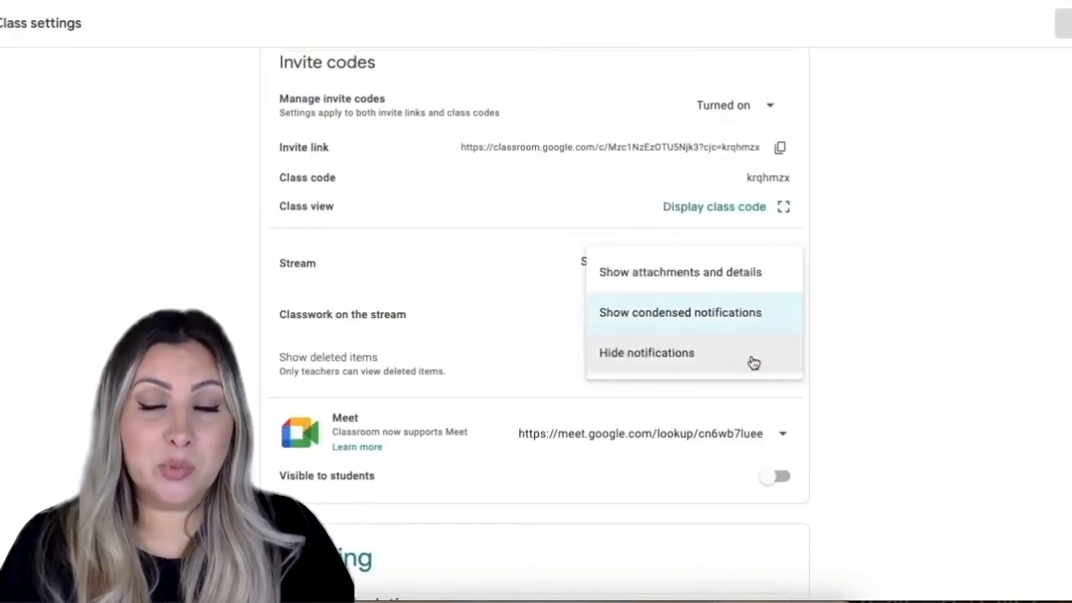
{"action": "left_click", "coordinate": [754, 358]}
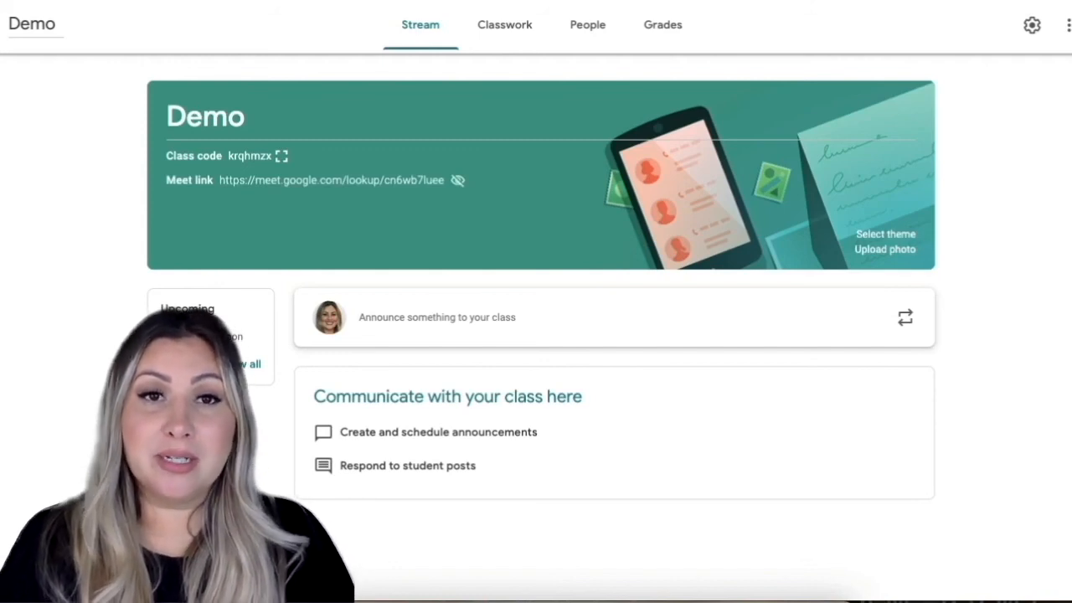
{"action": "left_click", "coordinate": [524, 41]}
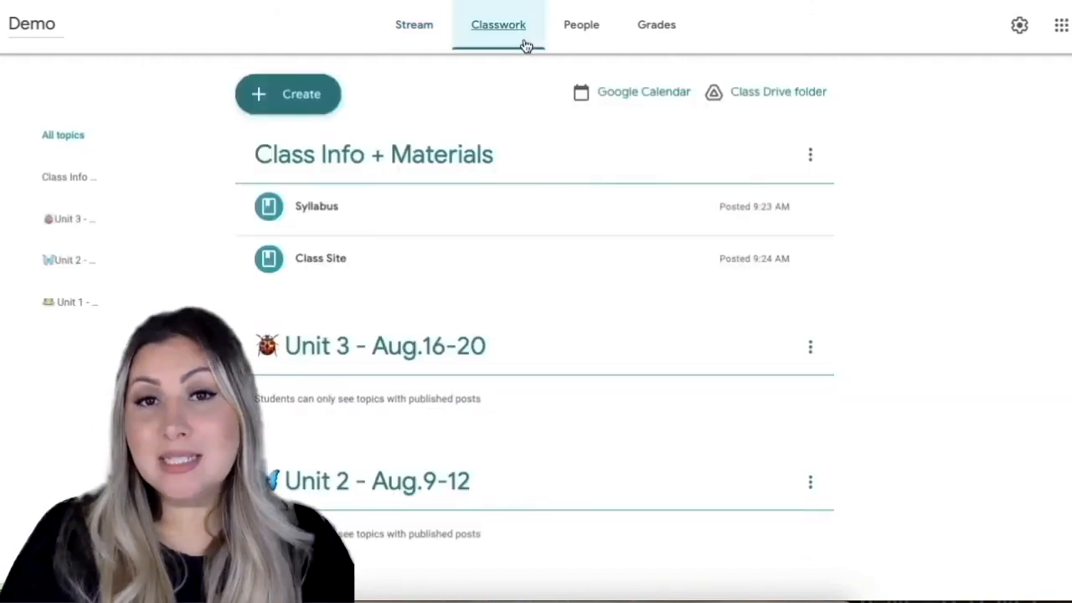